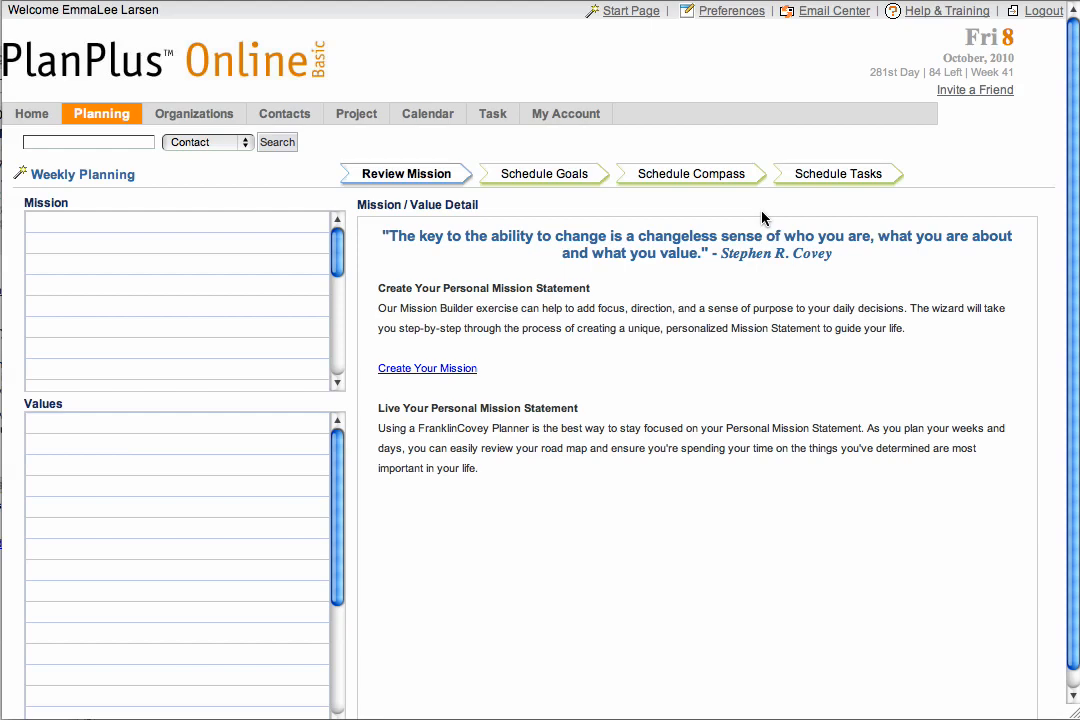
- Start the mission builder and answer the question about a trait to pass on to children with "Patience"
click(400, 369)
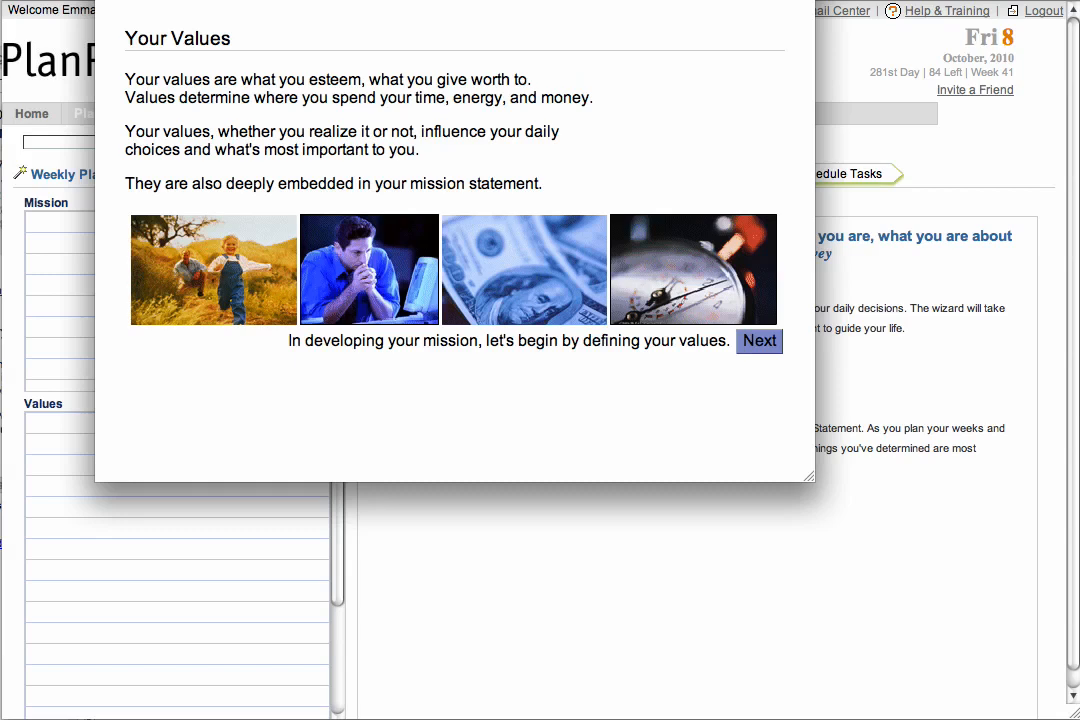
click(762, 342)
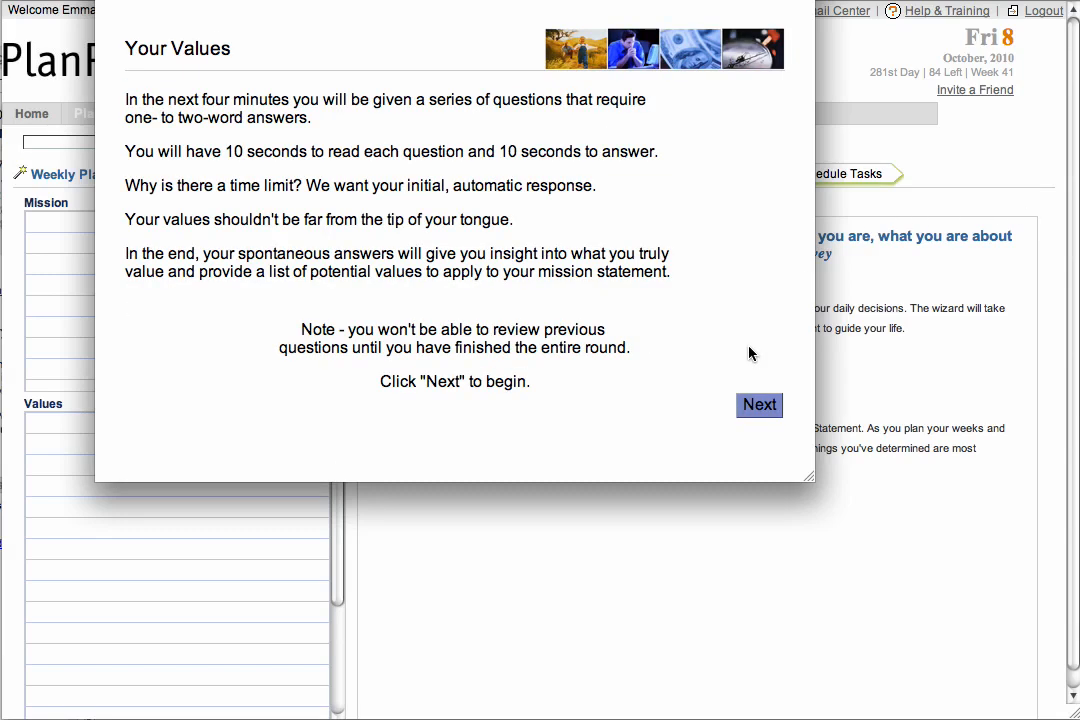
click(748, 413)
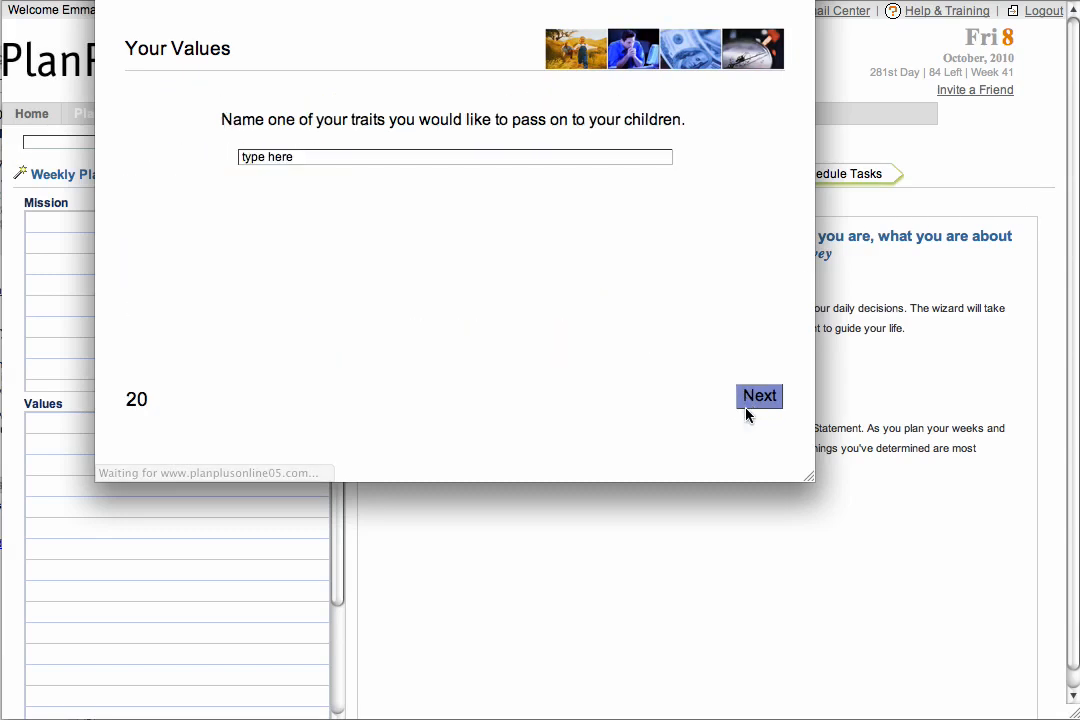
click(317, 155)
text(Patience)
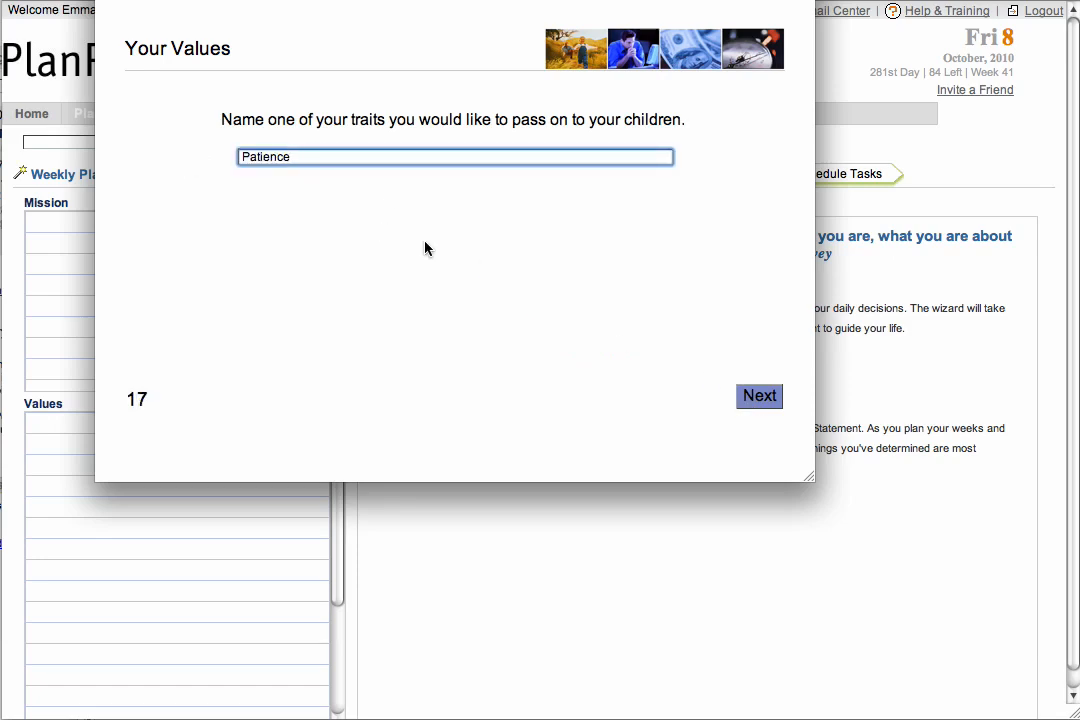
click(759, 397)
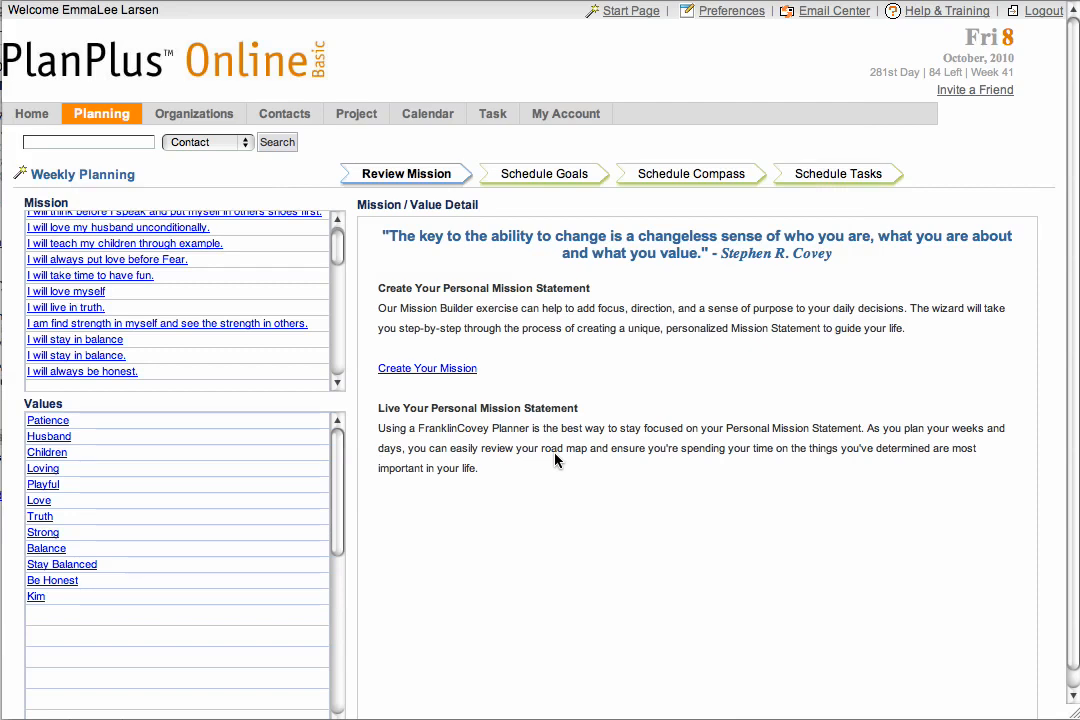
- Add "Family" as a new entry in the Values list
click(84, 617)
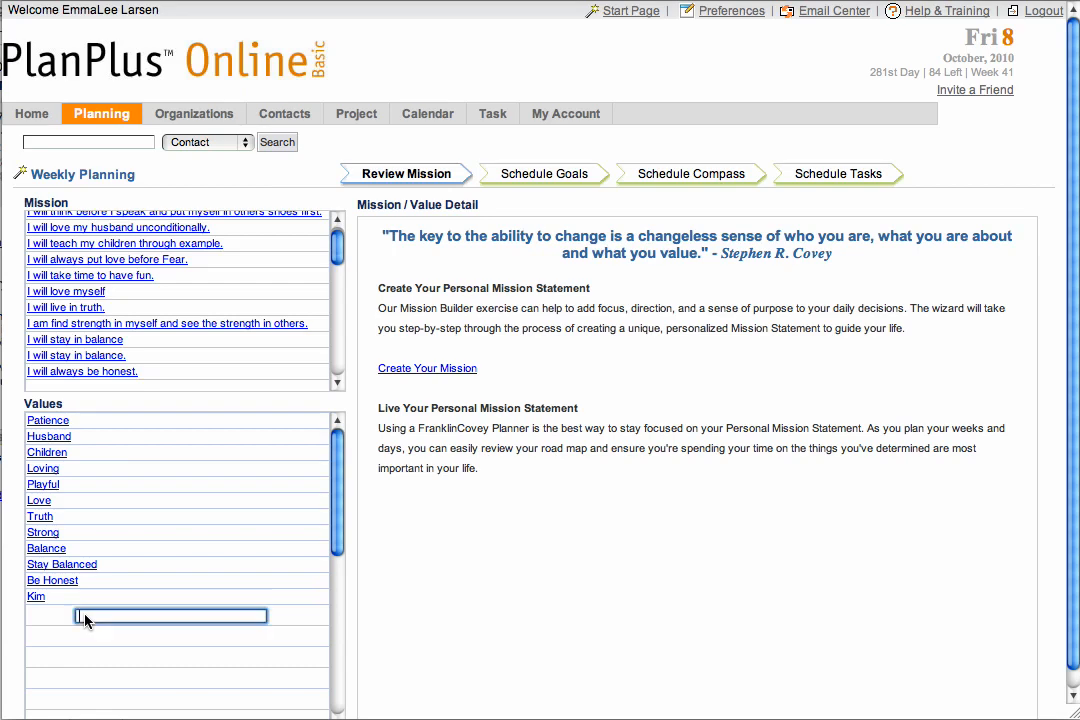
text(Family)
key(Return)
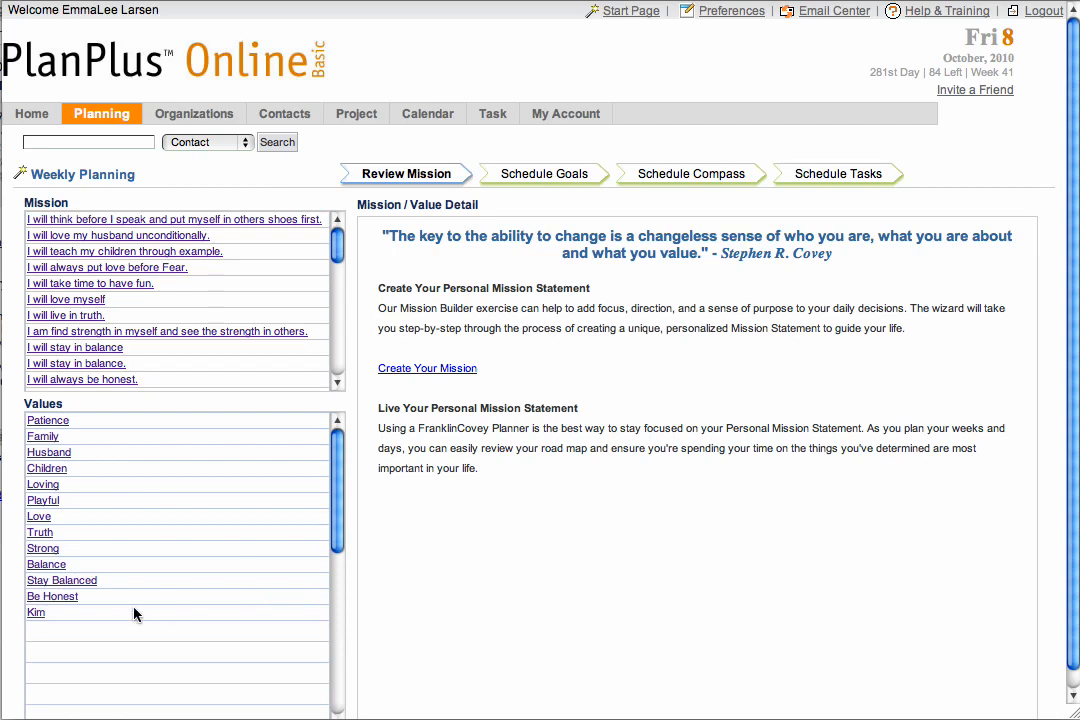
- Open the last entry in the Values list for editing, enter "notes" as its detail and delete the entry
click(35, 613)
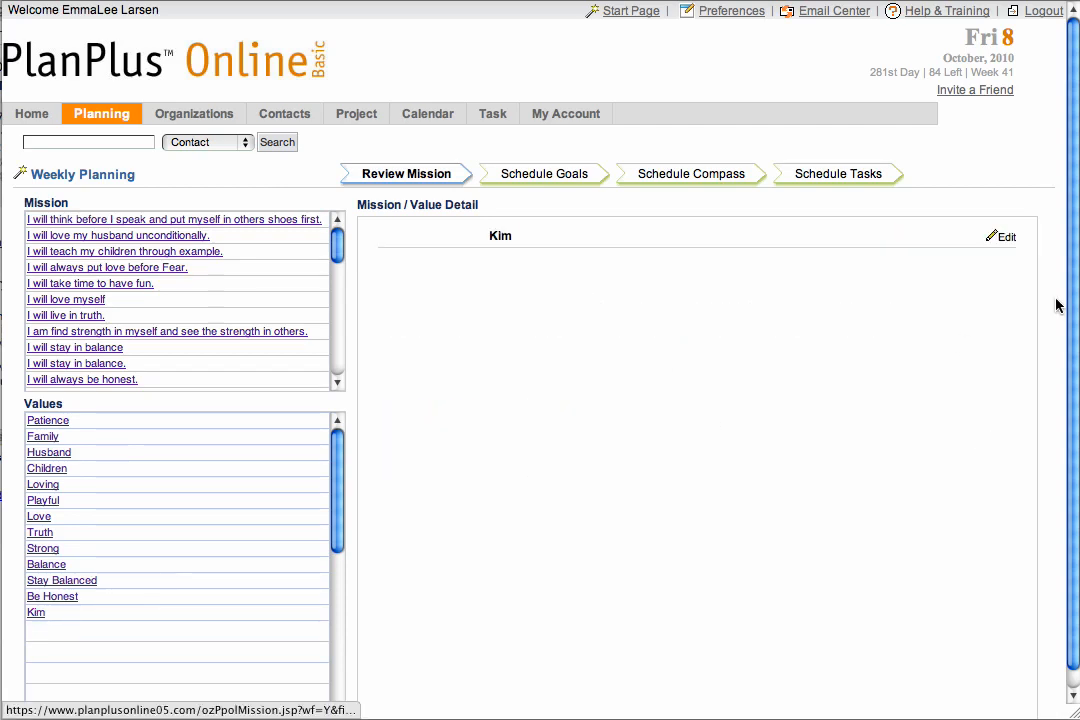
click(1005, 236)
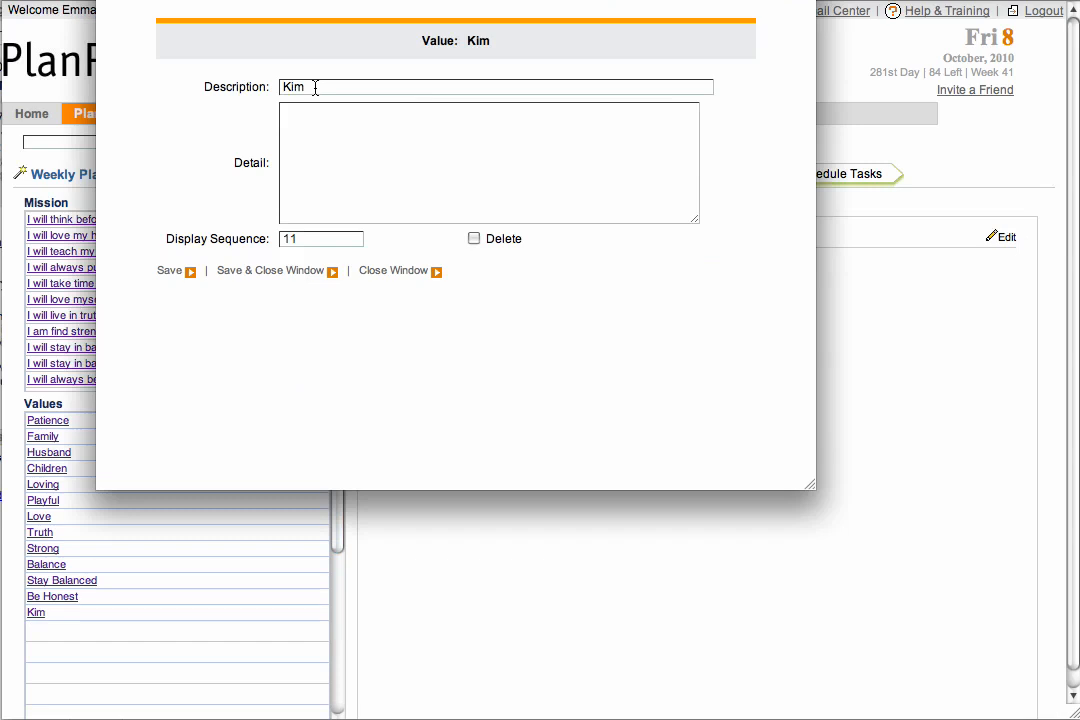
click(314, 120)
text(notes)
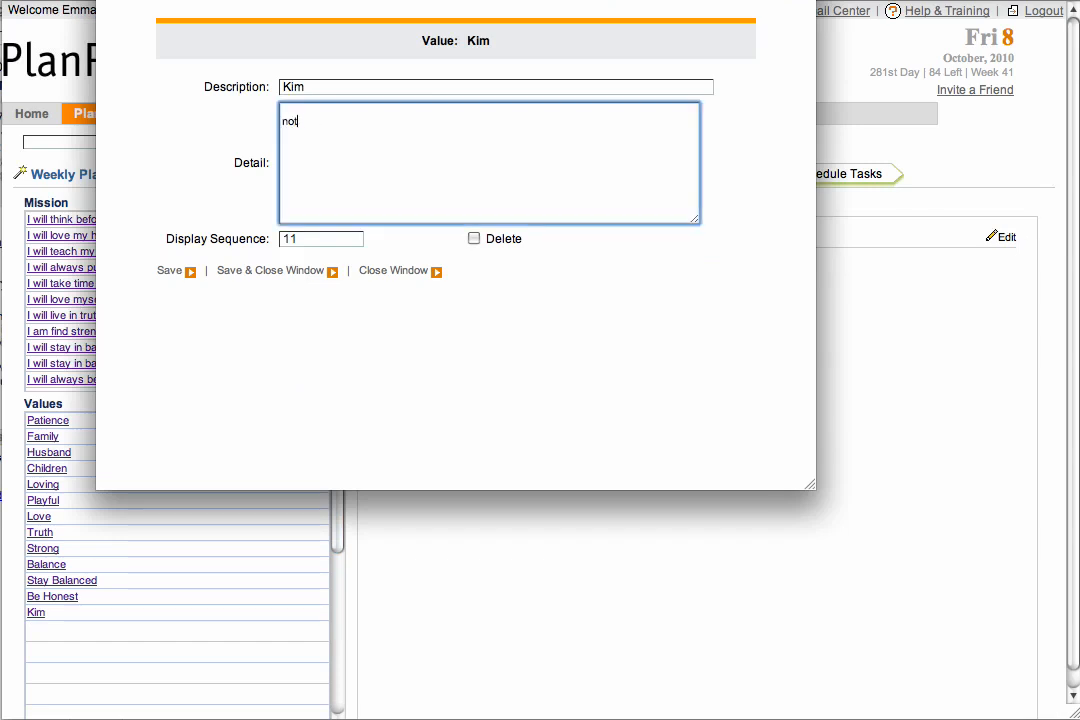
click(474, 239)
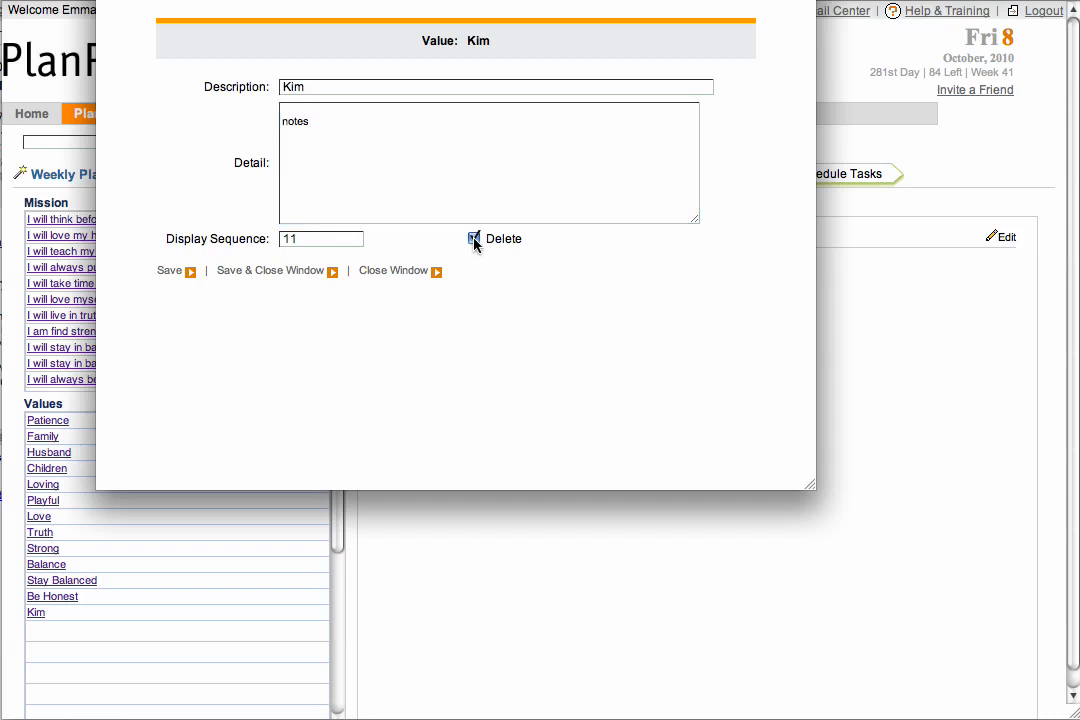
click(265, 271)
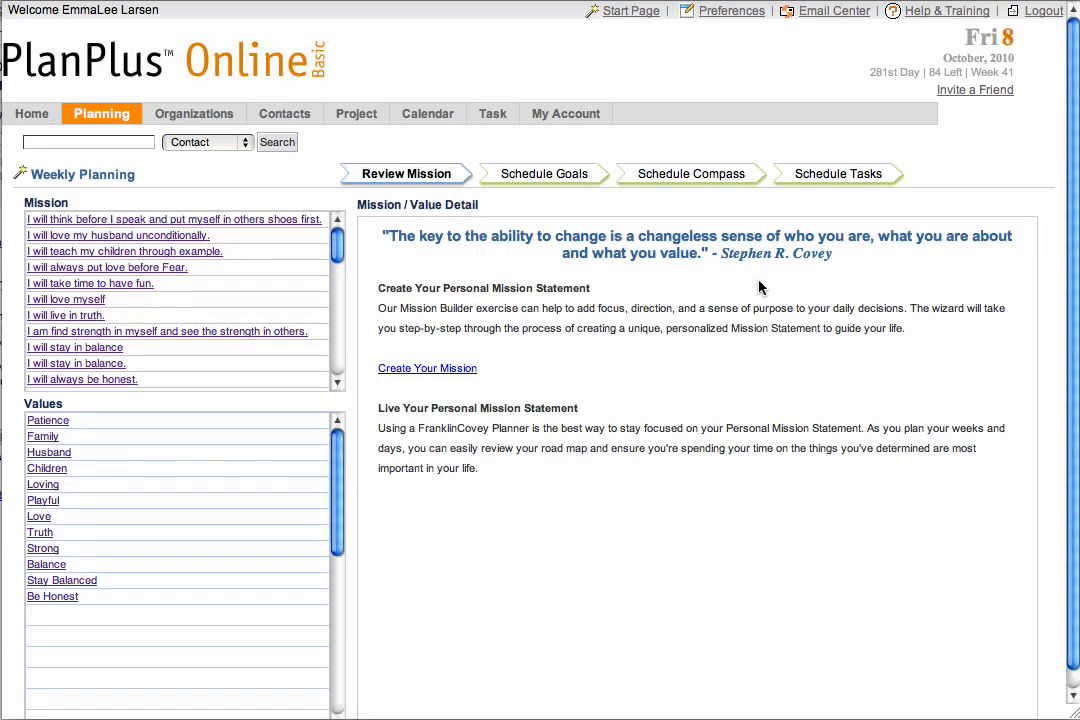
- In Schedule Goals, add the goal "Louse 10 Pounds by Christmas" with the step "Run 30 minutes 5 times a week"
click(540, 174)
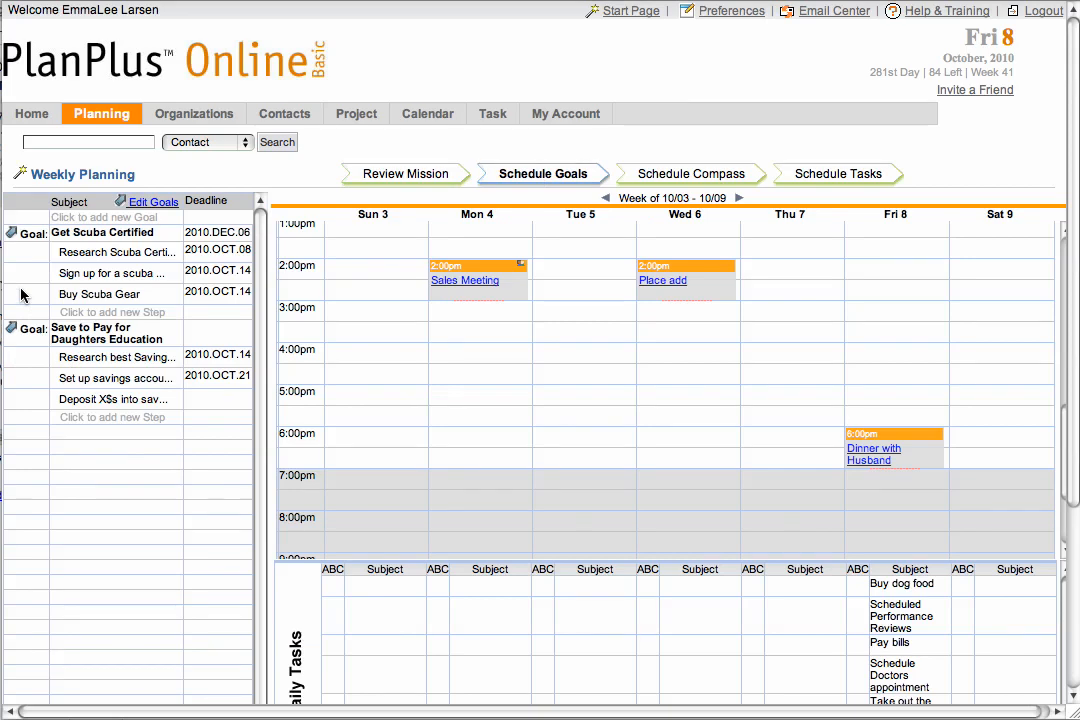
click(73, 217)
click(68, 217)
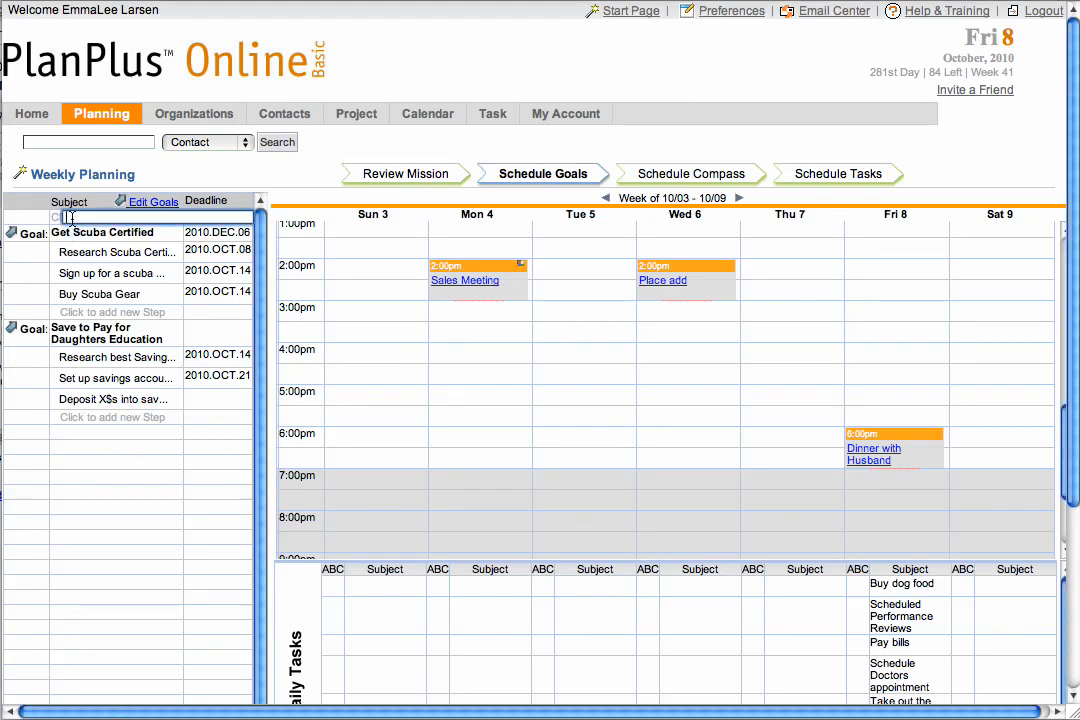
text(Loose 10 Pounds by Christmas)
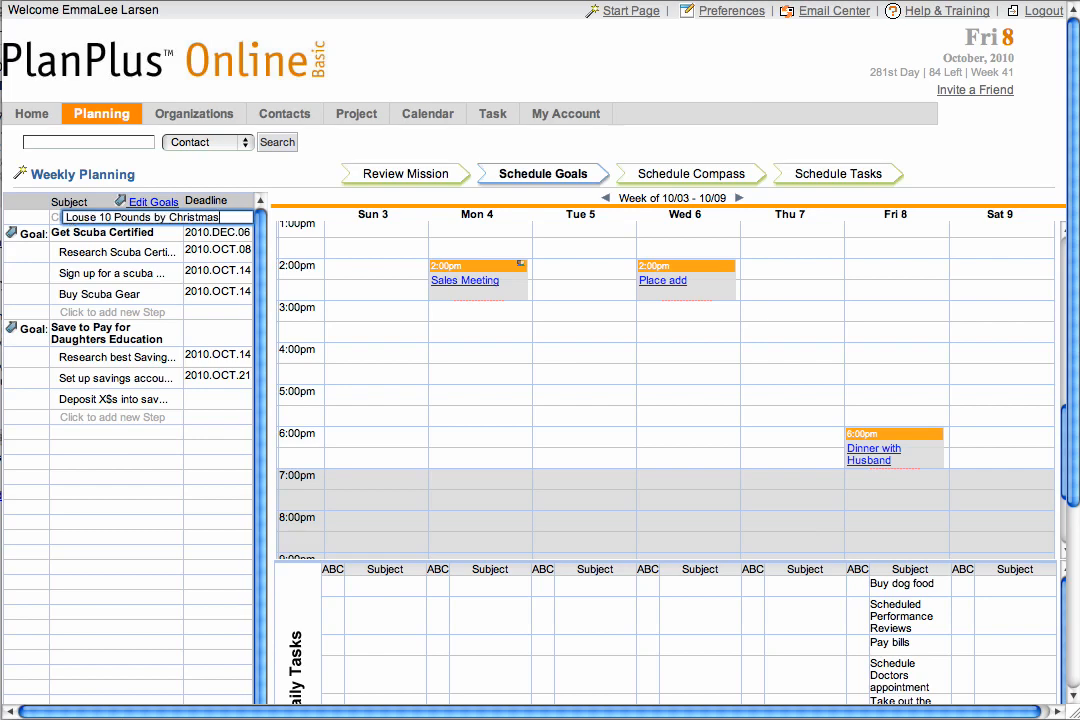
key(Return)
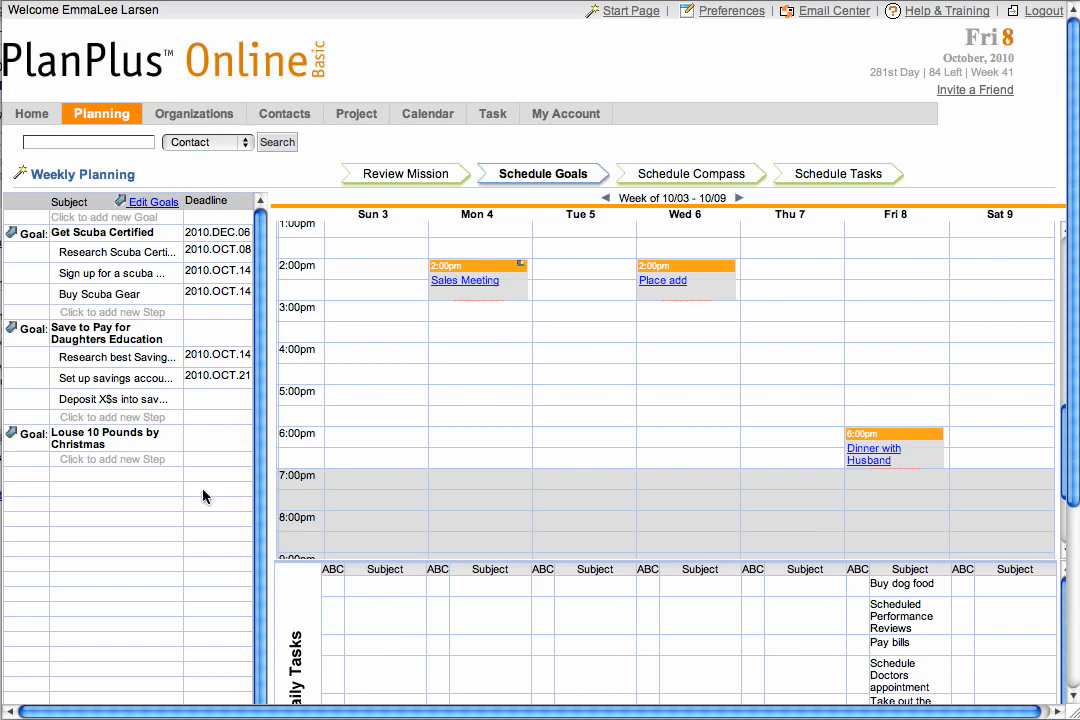
click(87, 459)
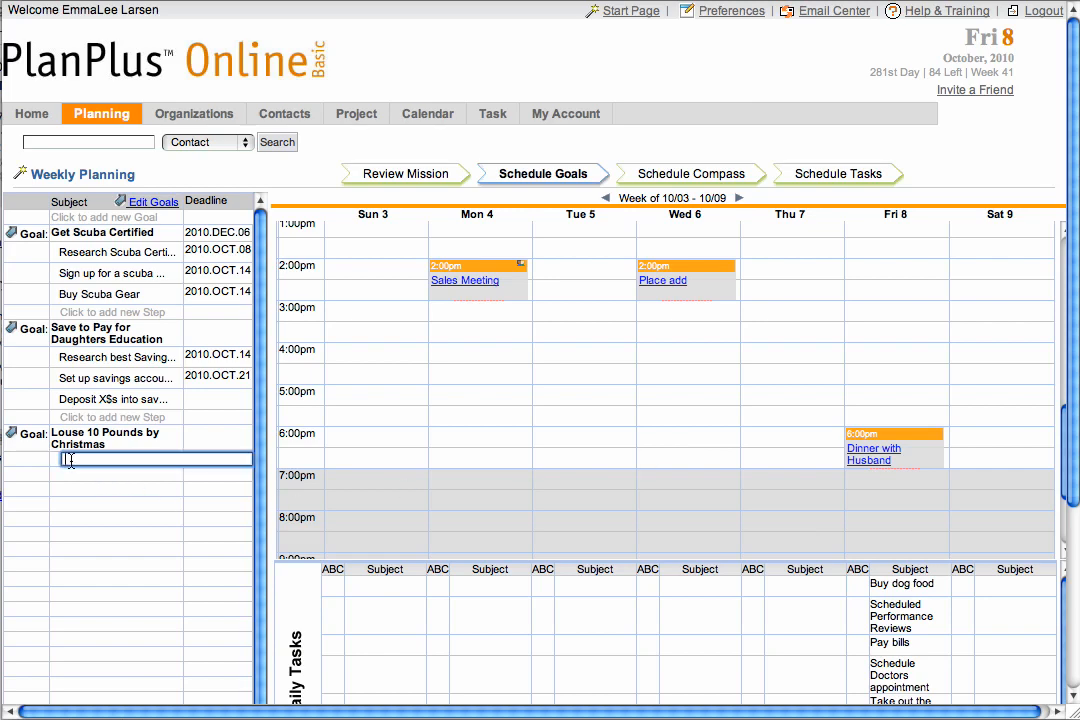
text(Run 30 minutes 5 times a week)
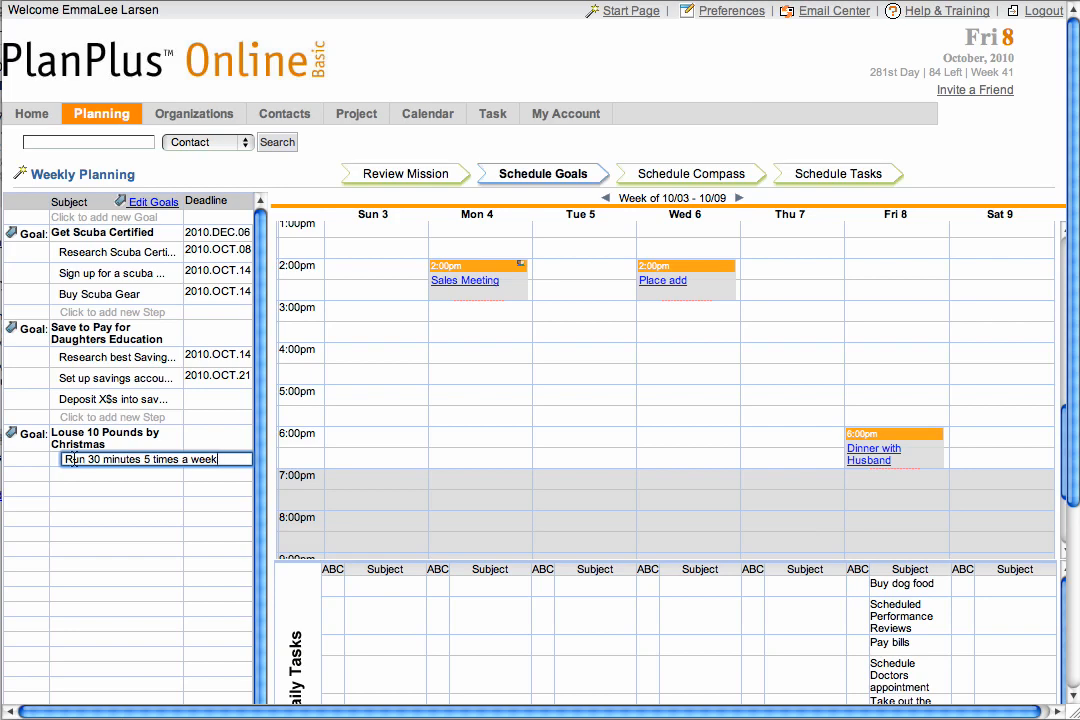
key(Return)
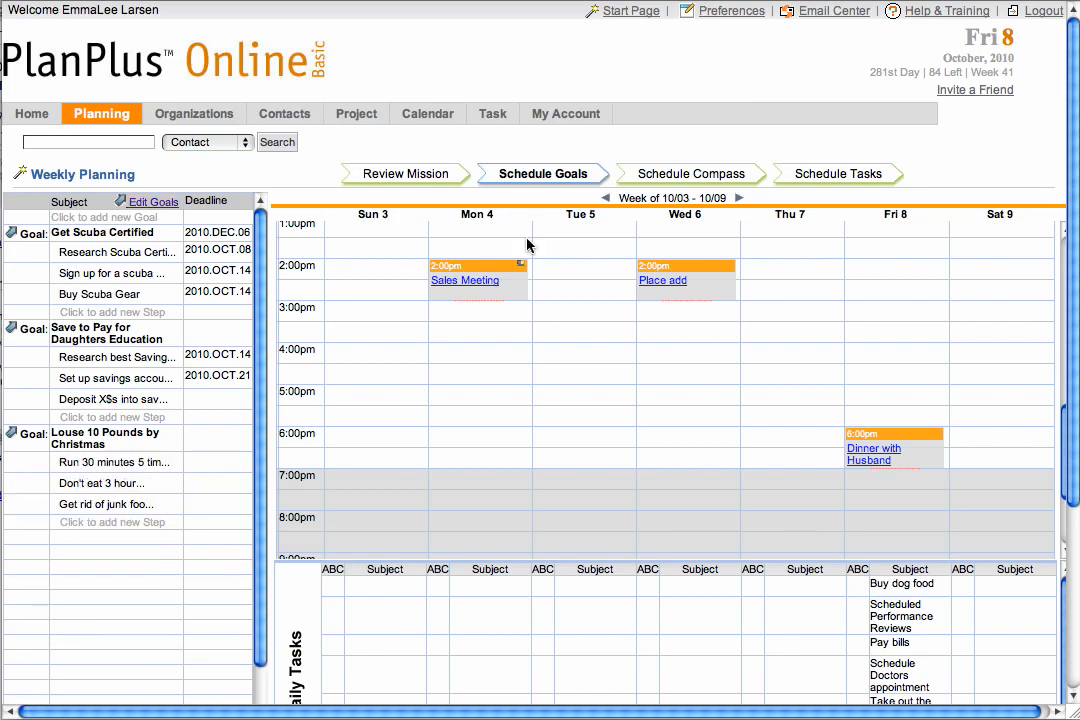
- Set the junk food step's deadline to 2010.OCT.12 and the weight-loss goal's deadline to 2010.DEC.25, and save the goal
click(12, 435)
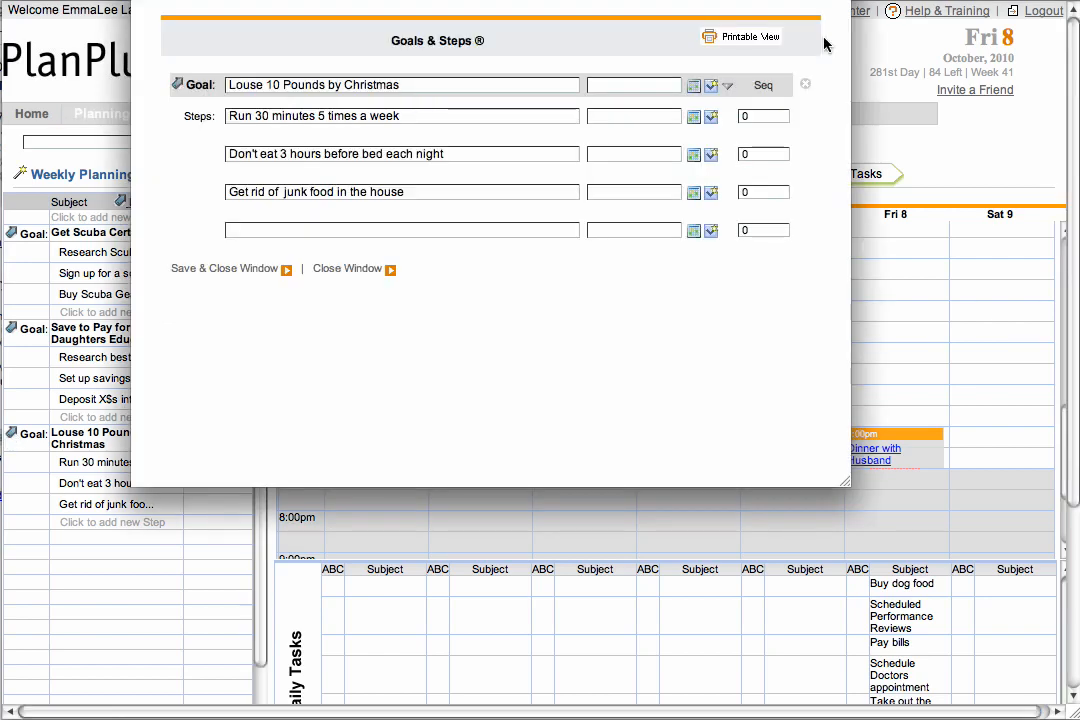
click(711, 192)
click(632, 259)
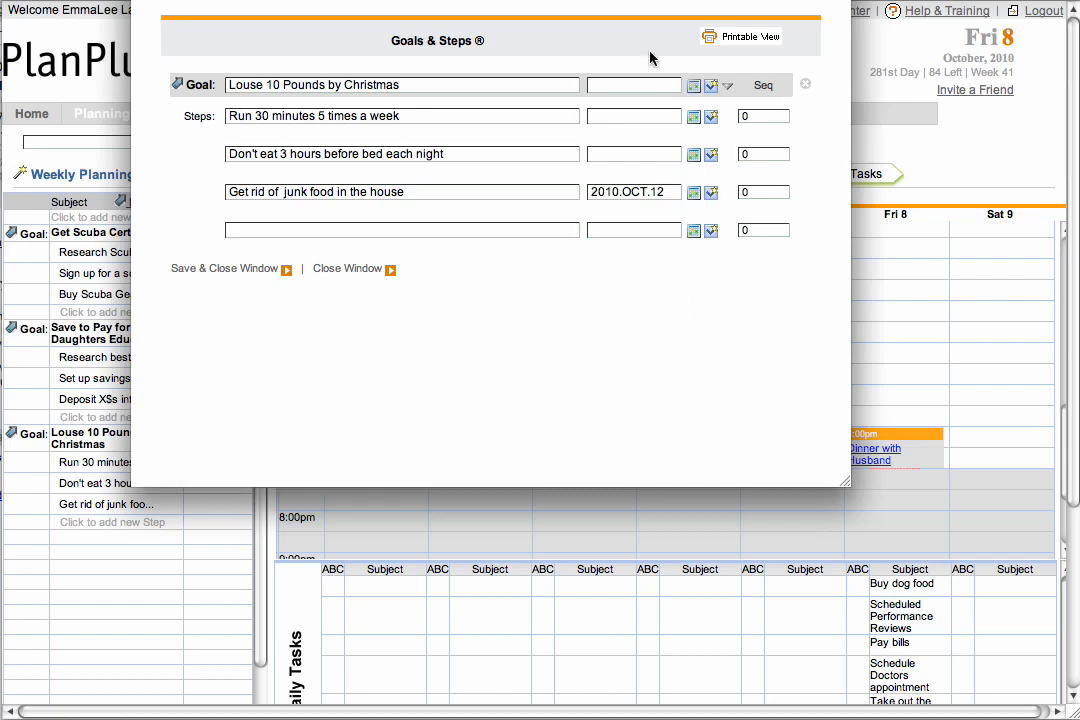
click(693, 86)
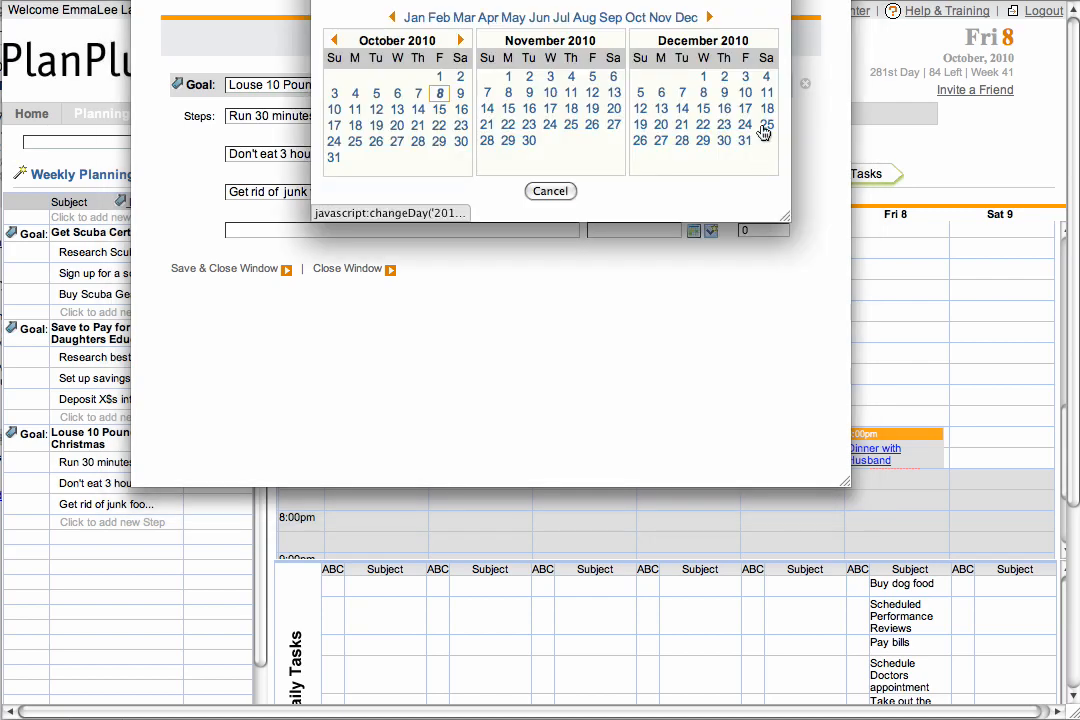
click(764, 130)
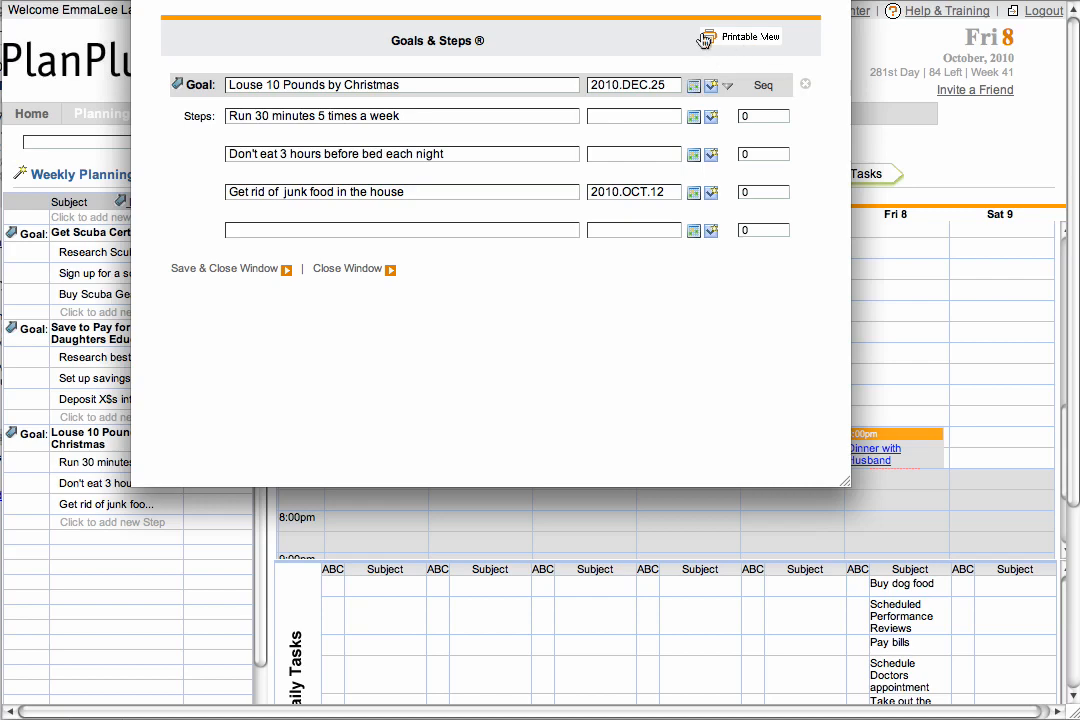
click(231, 269)
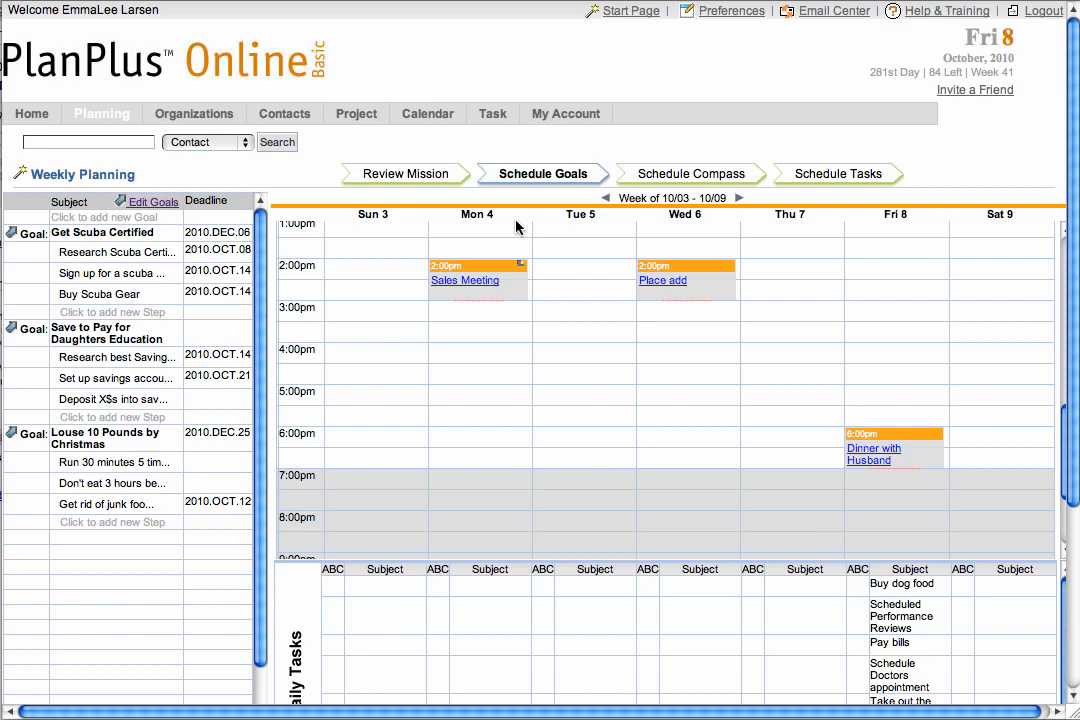
- Schedule the running step at 8:00am on Monday 4, Tuesday 5 and Thursday 7, and add the junk food step to Saturday 9's daily tasks
scroll(557, 386, up, 5)
drag(120, 463, 438, 266)
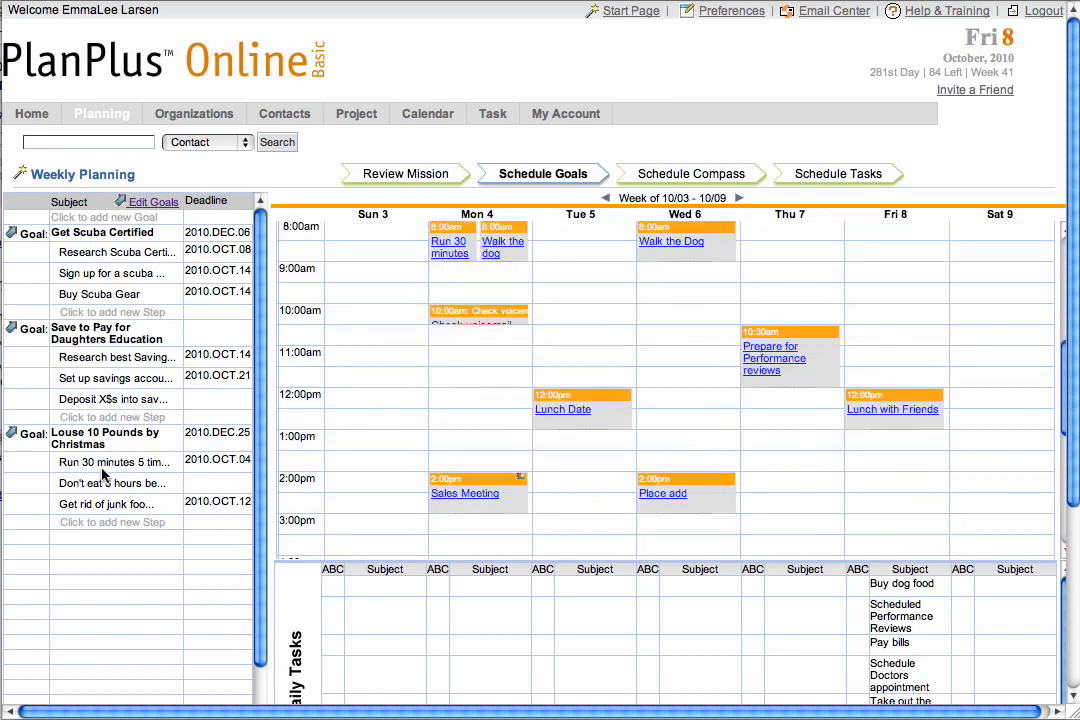
drag(116, 463, 770, 360)
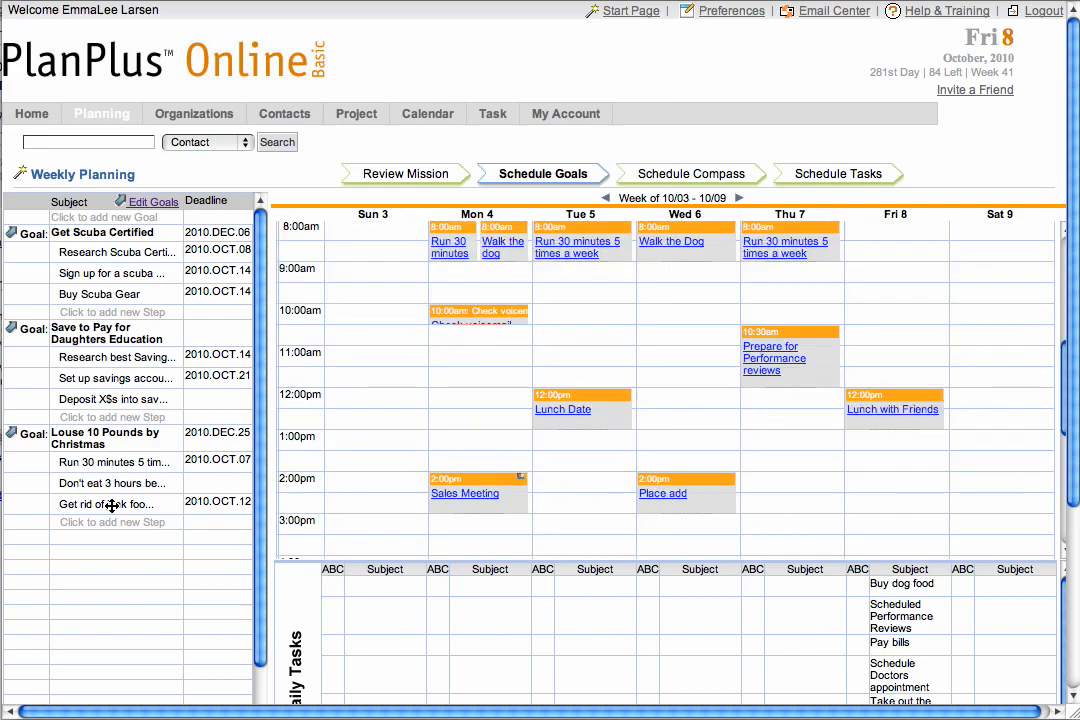
drag(112, 505, 995, 591)
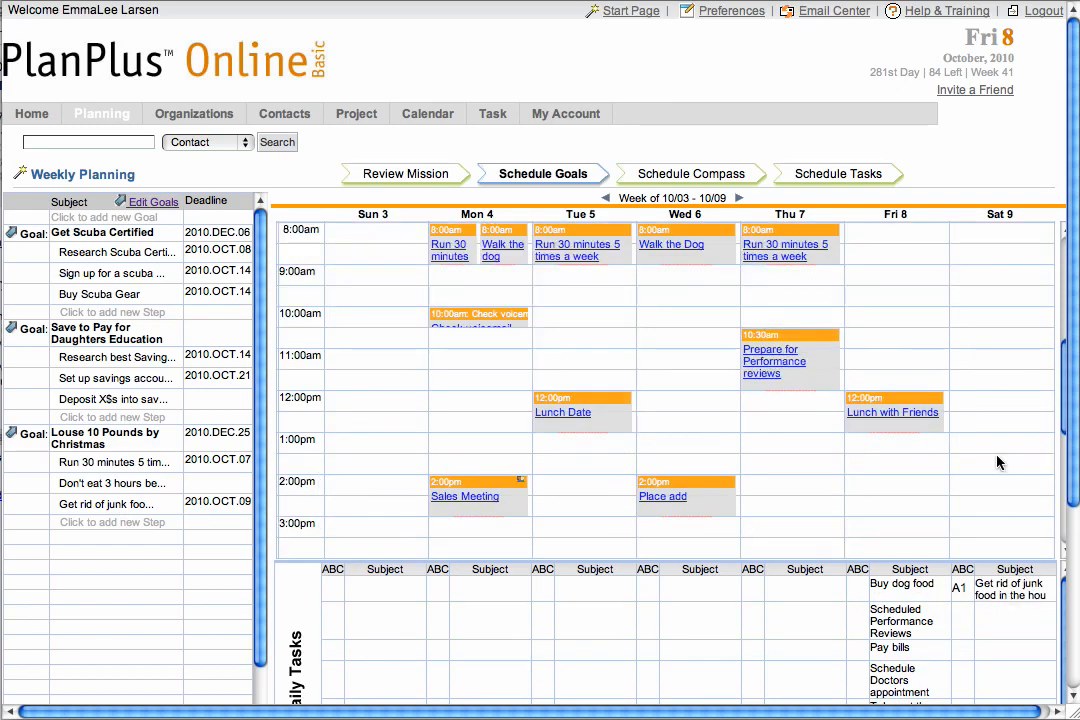
- In Schedule Compass, add the role "Mother" with the big rock "Plan weekly Dinners"
click(680, 174)
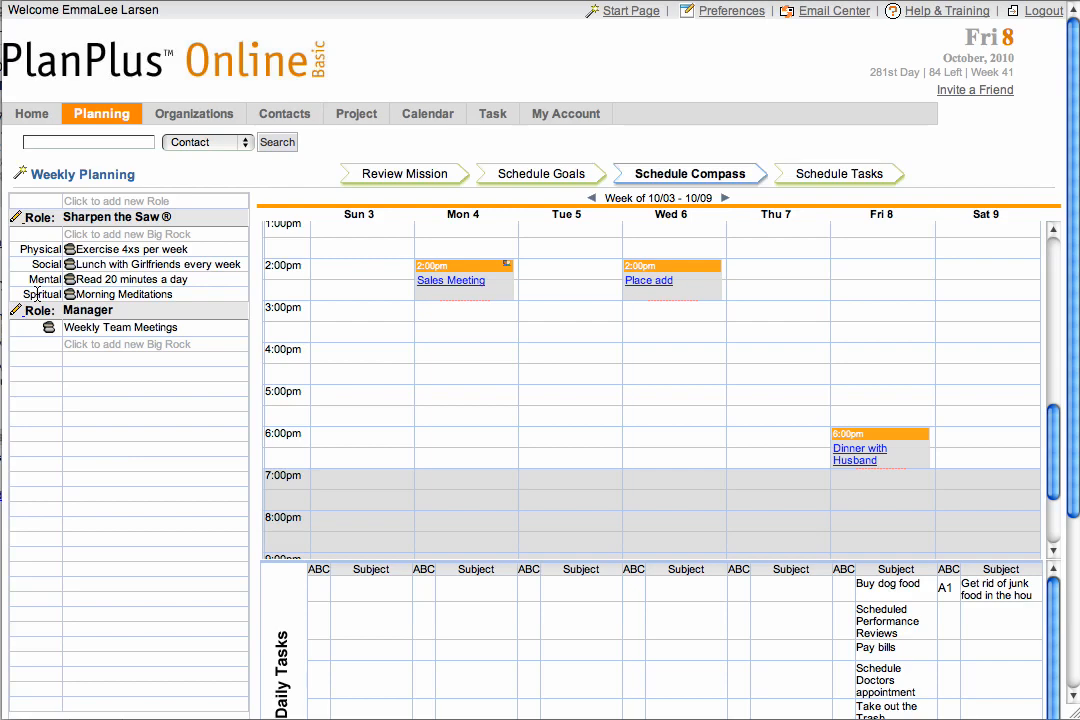
click(155, 201)
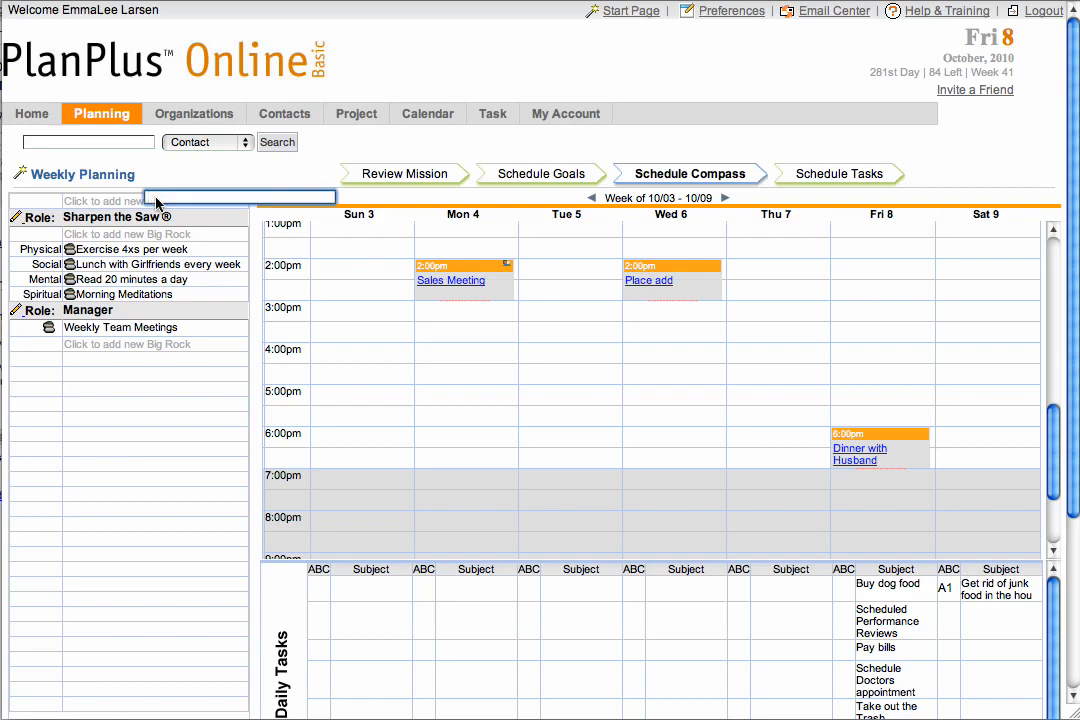
text(Mother)
key(Return)
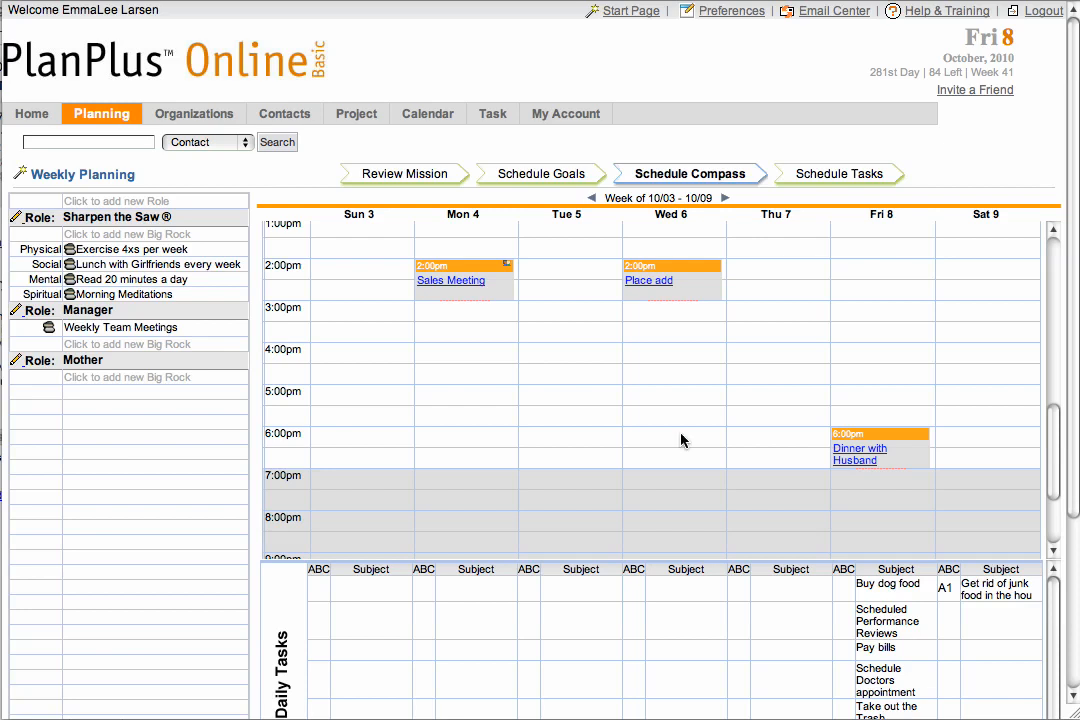
click(73, 379)
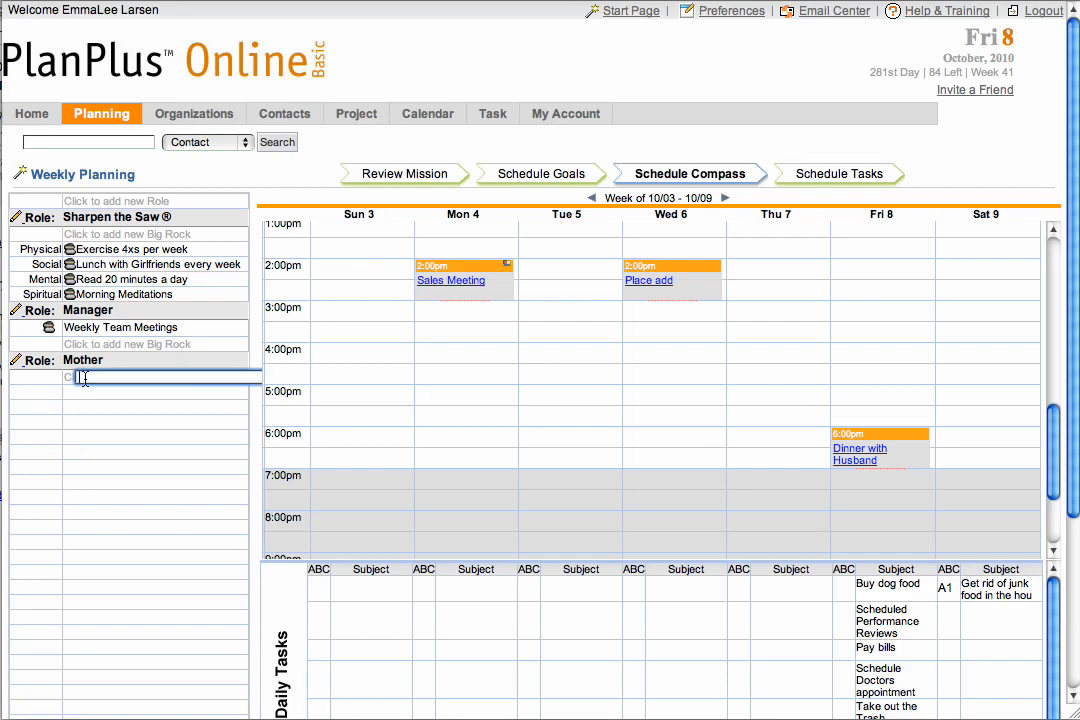
text(Plan weekly Dinners)
key(Return)
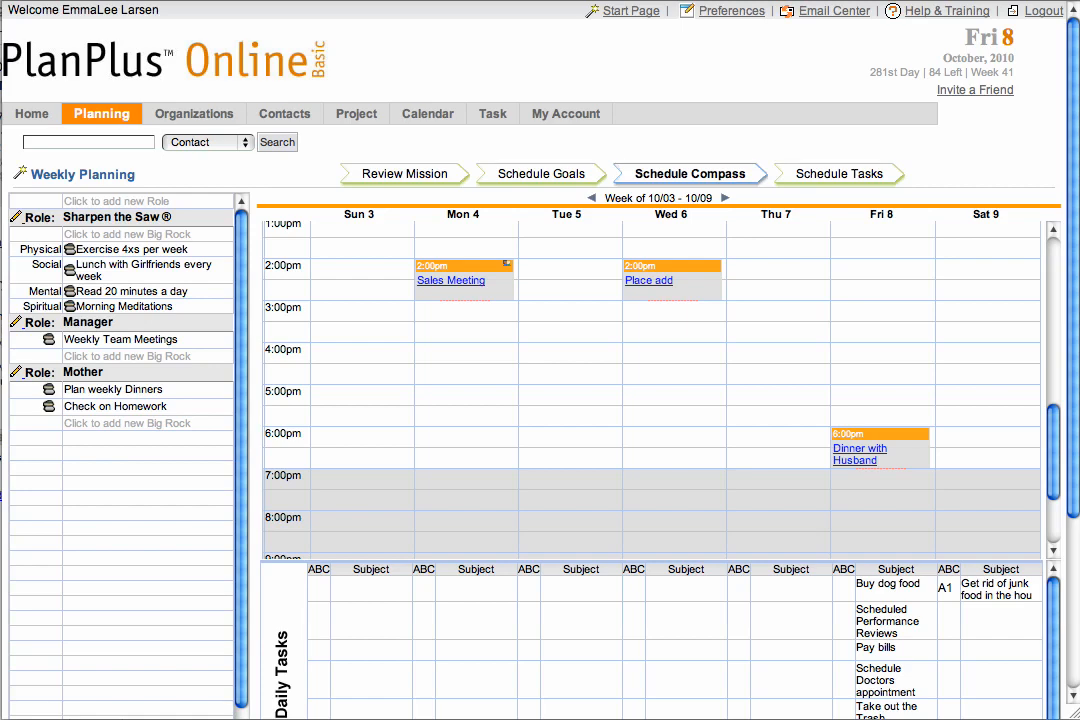
- Place Plan weekly Dinners in Monday 4's daily tasks and schedule Check on Homework for Monday 4 at 5:30pm
drag(104, 390, 475, 603)
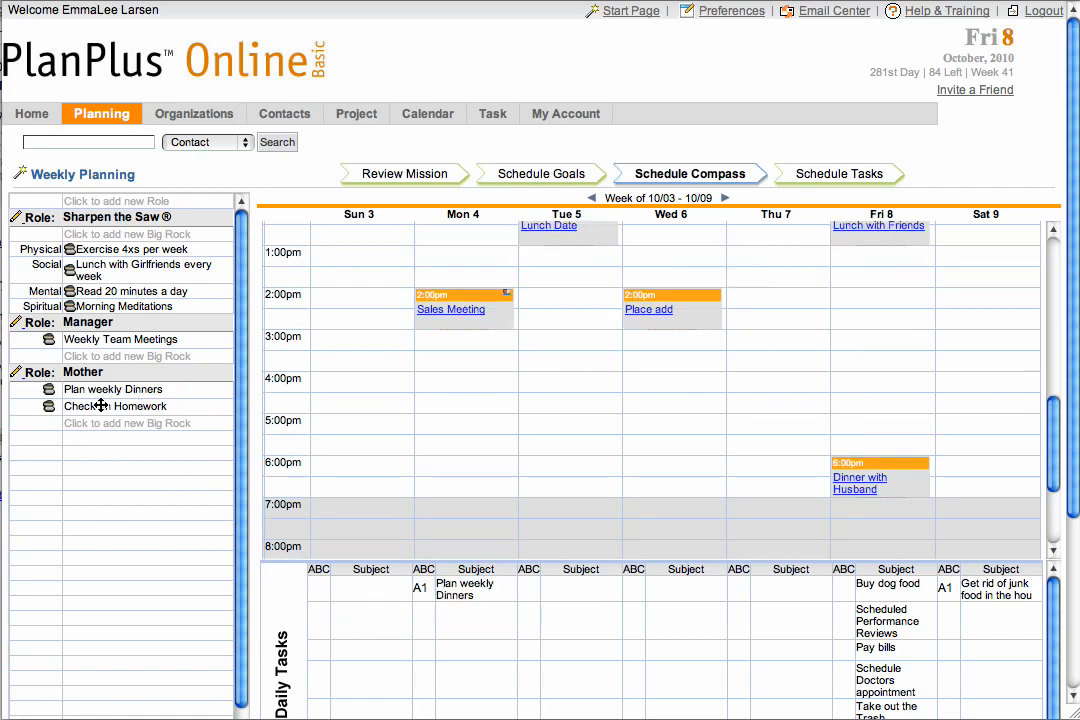
drag(100, 405, 420, 447)
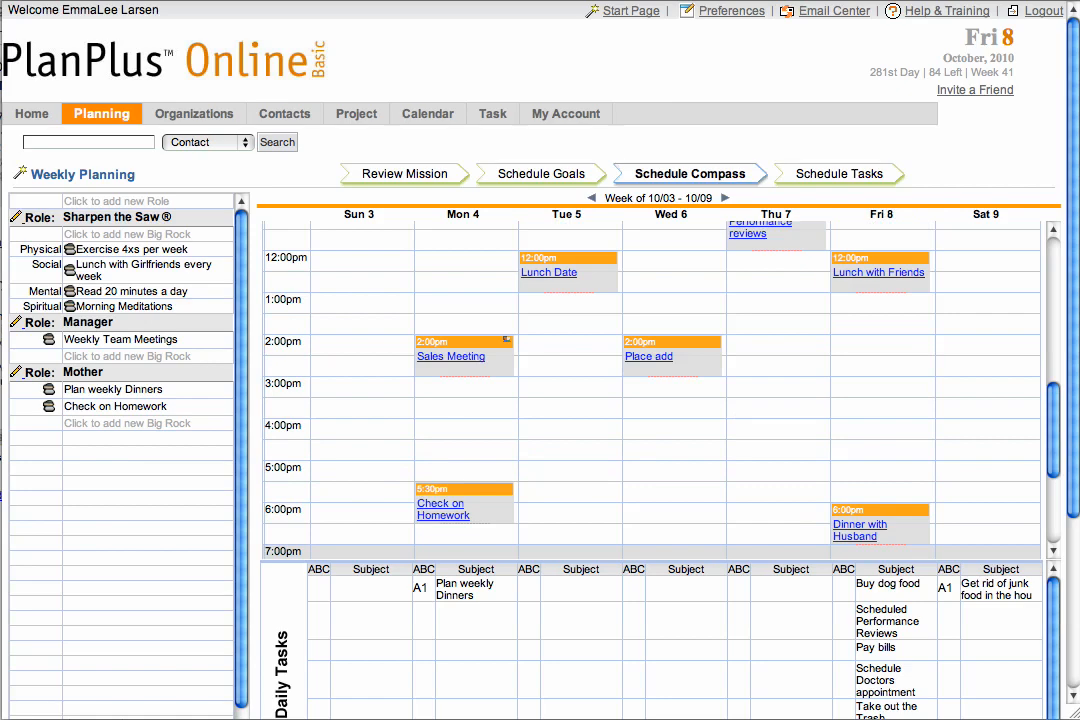
- In Schedule Tasks, assign Post car for sale to Thursday 7's tasks, Schedule Doctors appointment to Friday 8 at 1:30pm and Clean out the Garage to Saturday 9 at 8:30am
click(828, 176)
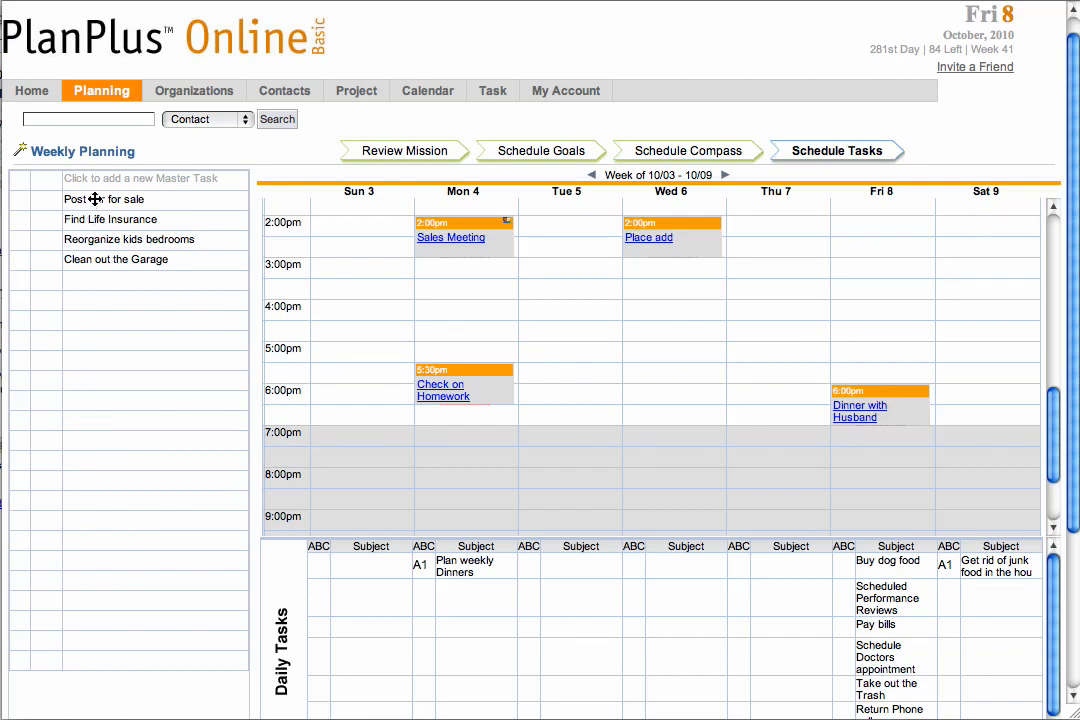
drag(95, 199, 771, 584)
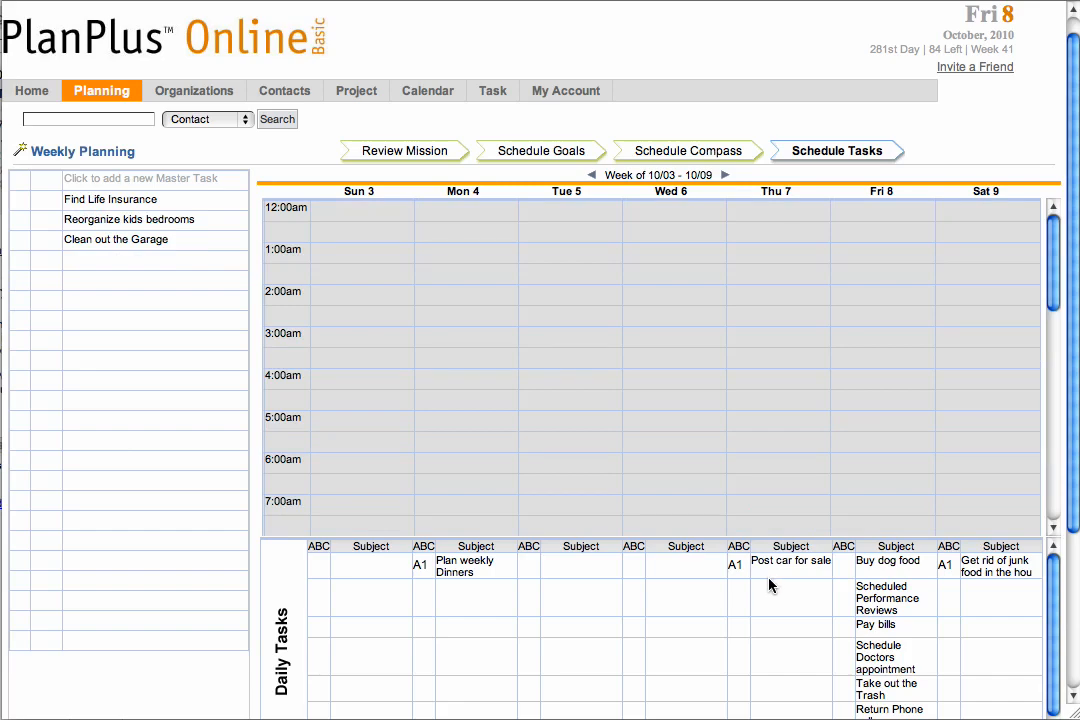
drag(878, 657, 880, 430)
drag(108, 239, 988, 231)
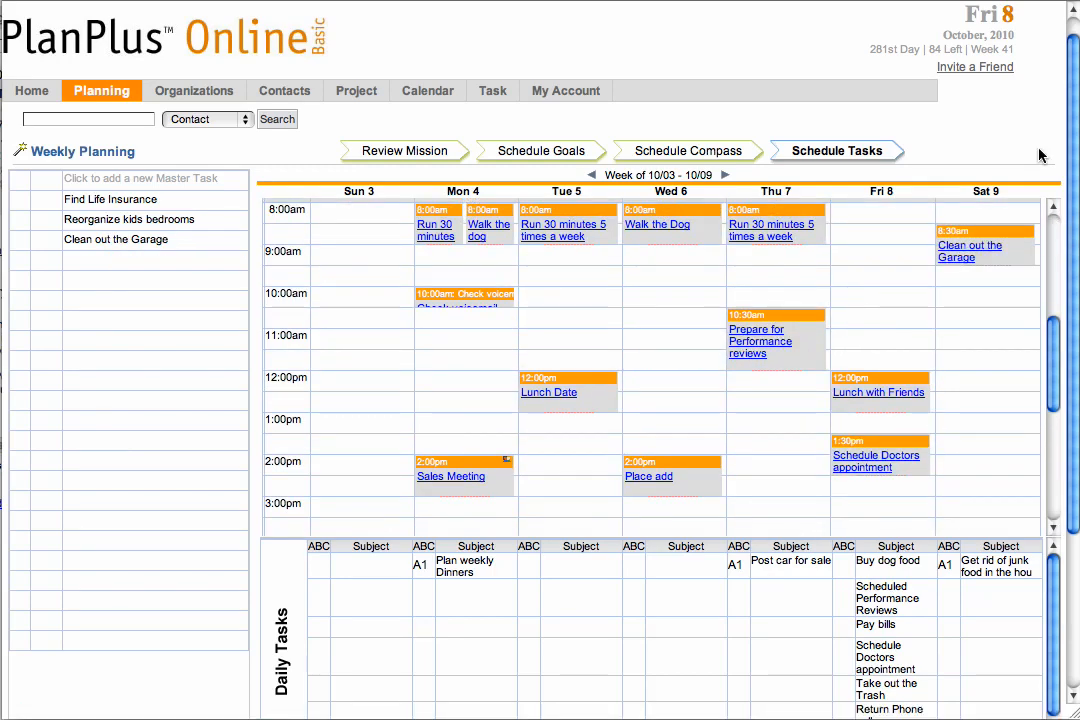